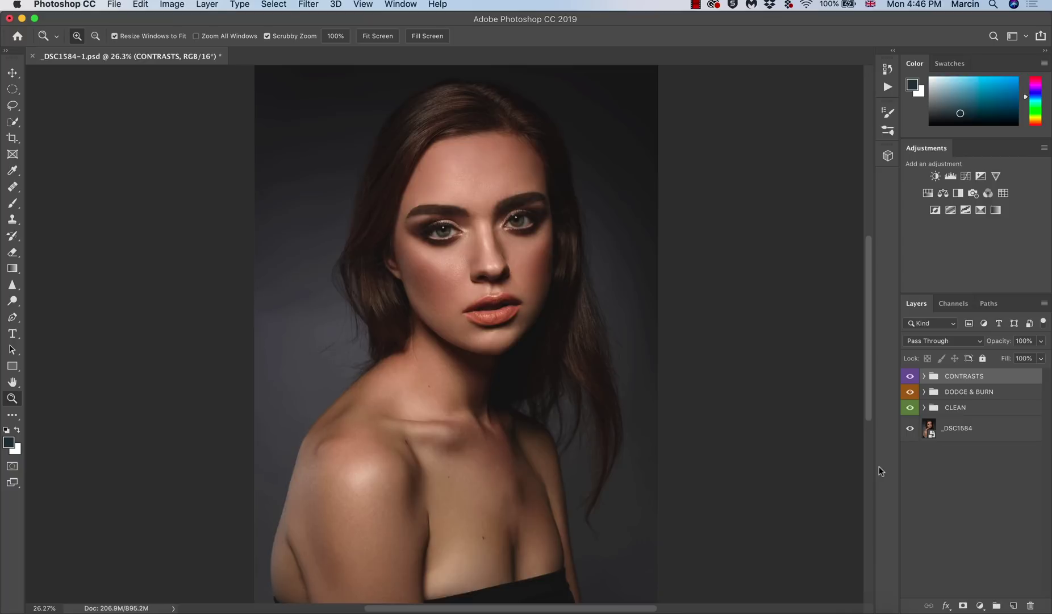
Compare the portrait with and without the CONTRASTS group, and delete that group
click(909, 376)
click(909, 377)
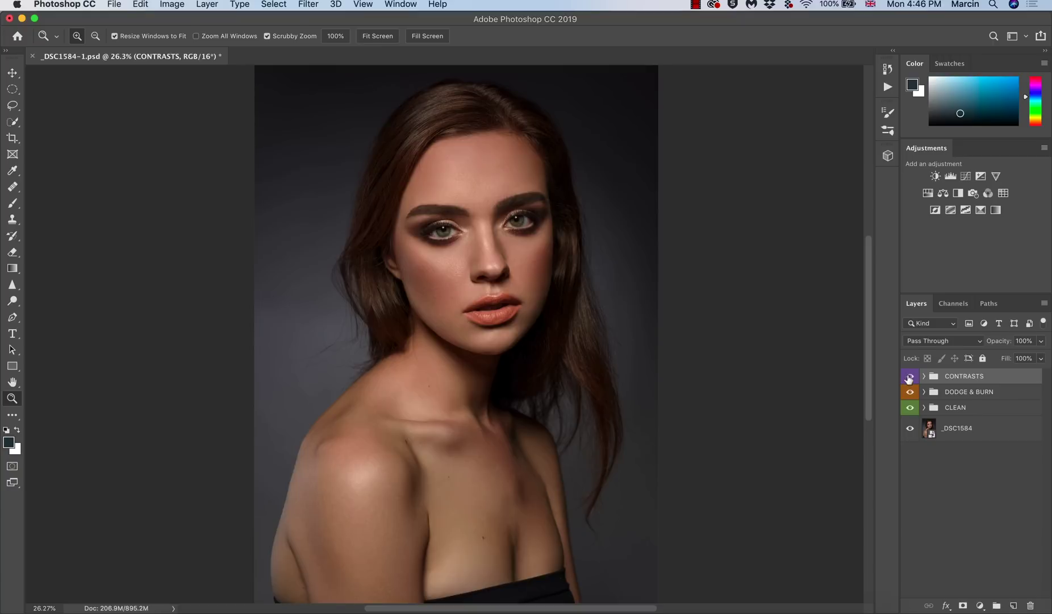
click(910, 377)
click(910, 377)
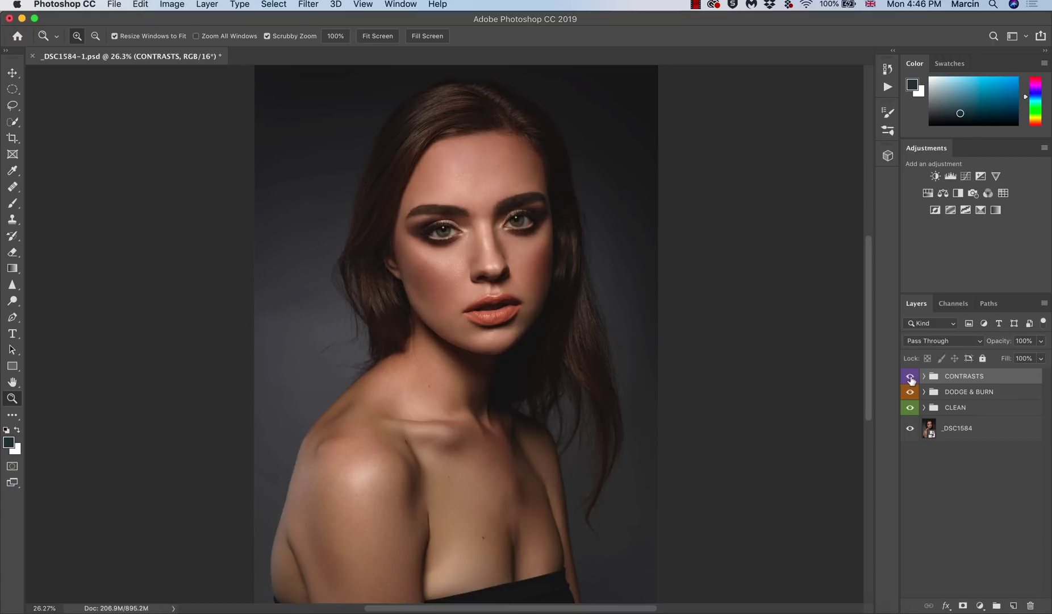
click(910, 377)
click(911, 377)
key(BackSpace)
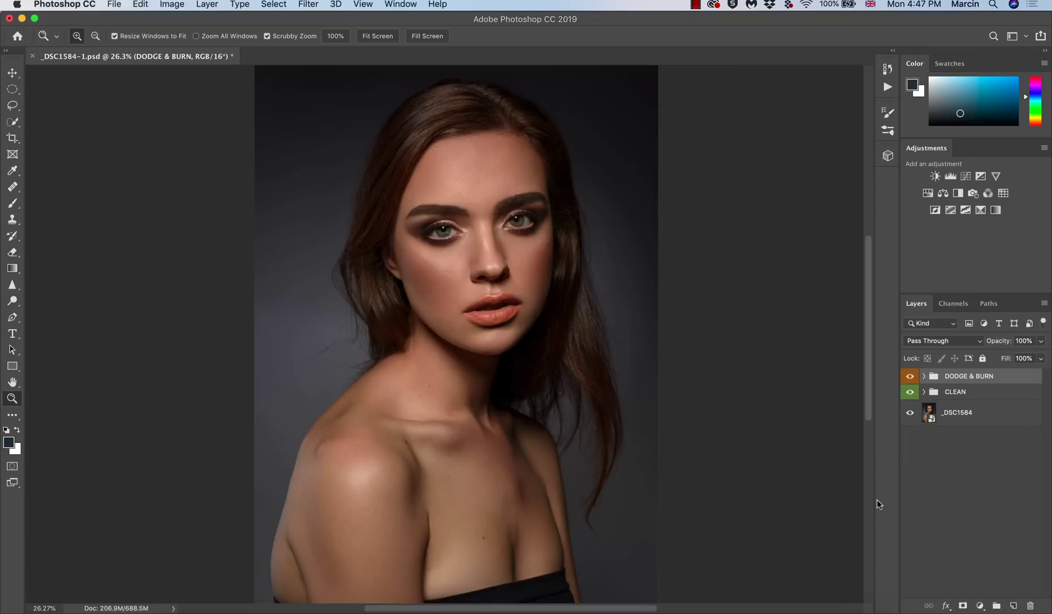
Add an Exposure adjustment layer above the DODGE & BURN group and keep its exposure at 0
click(980, 605)
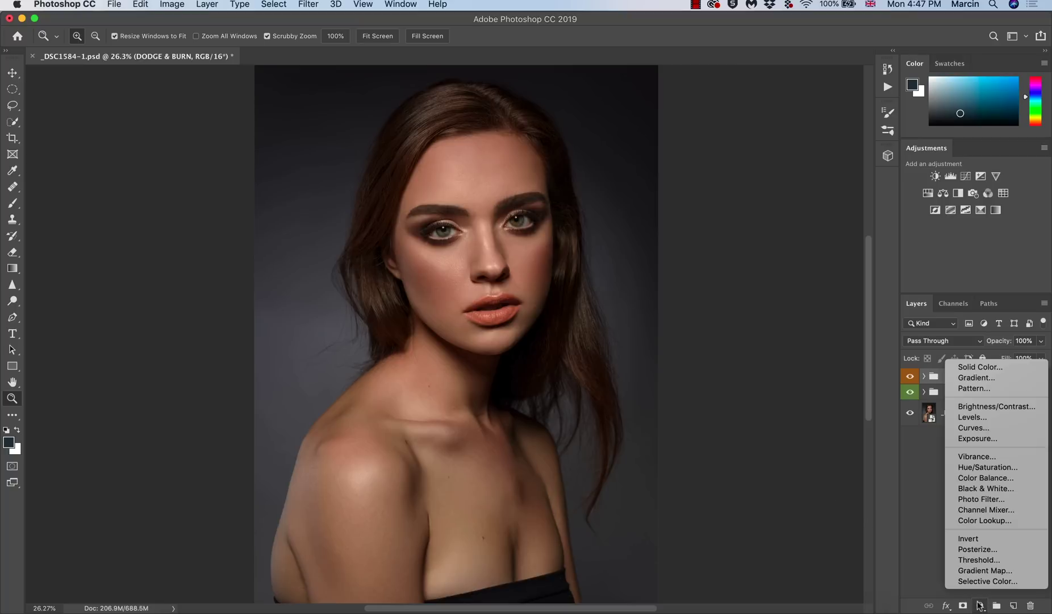
click(995, 442)
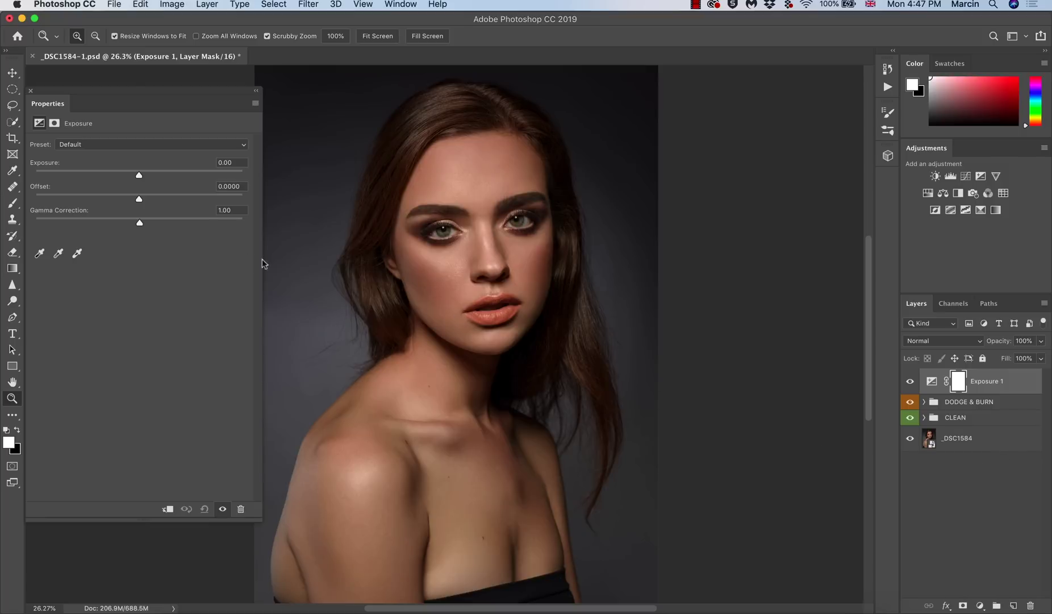
mouse_move(139, 177)
mouse_down()
mouse_move(159, 177)
mouse_move(136, 177)
mouse_up()
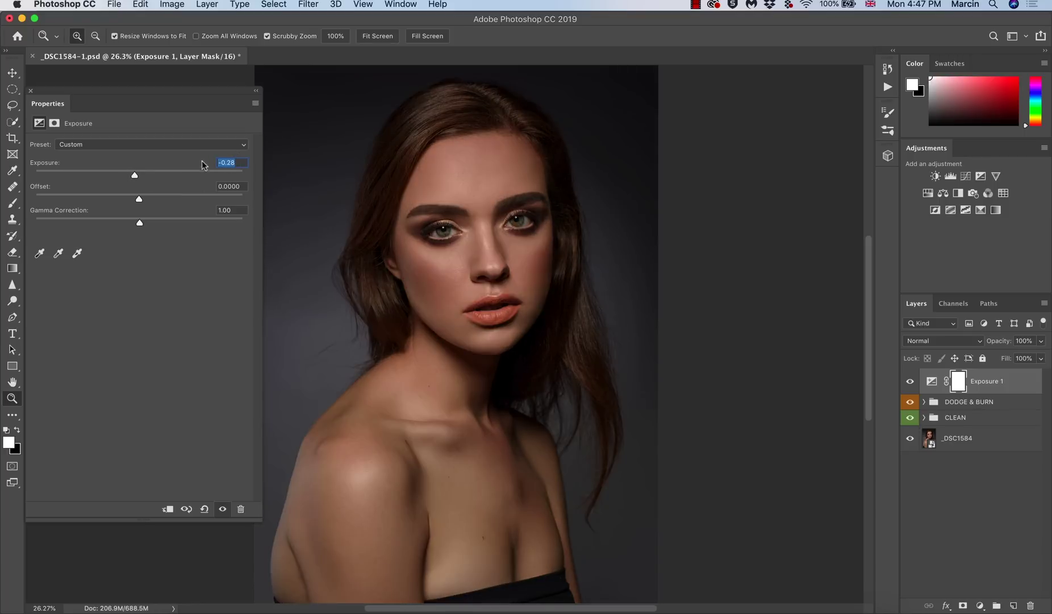
click(234, 163)
text(0)
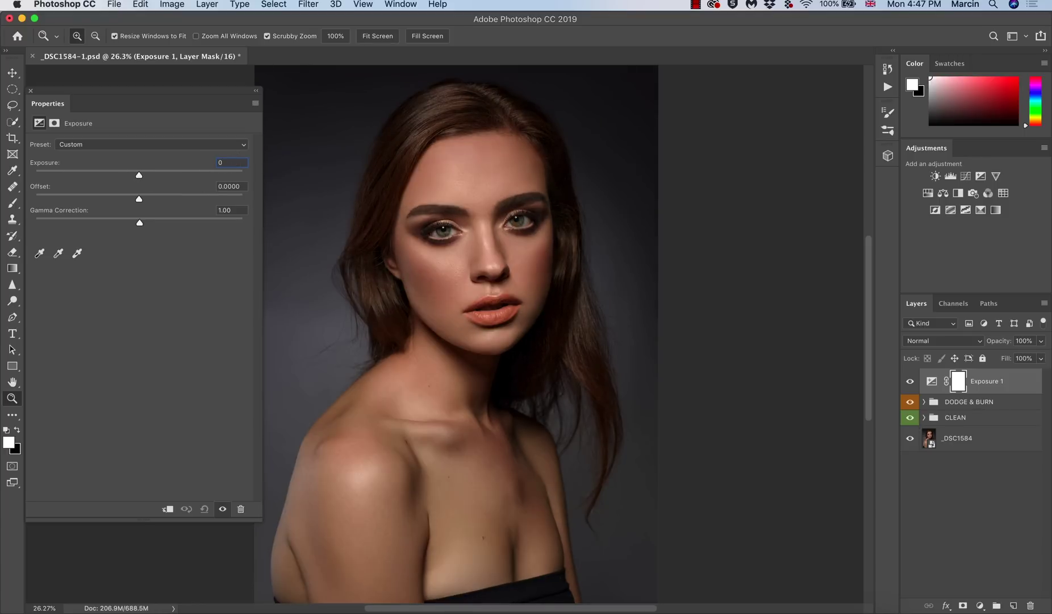
Set the Exposure layer's offset to +0.0120 to lift the shadows
drag(139, 222, 140, 222)
drag(139, 198, 125, 198)
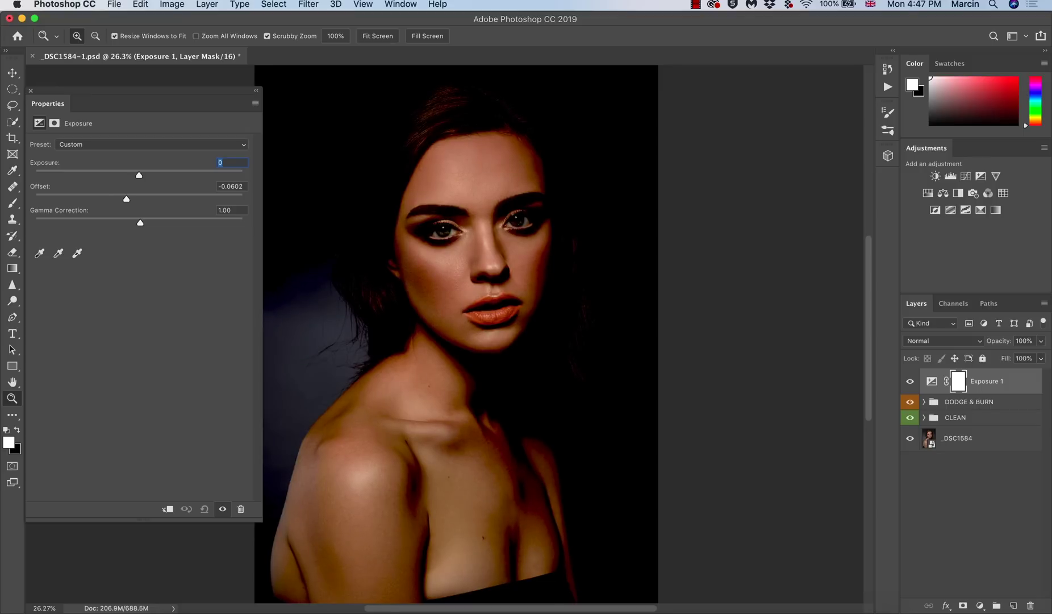
drag(126, 198, 141, 198)
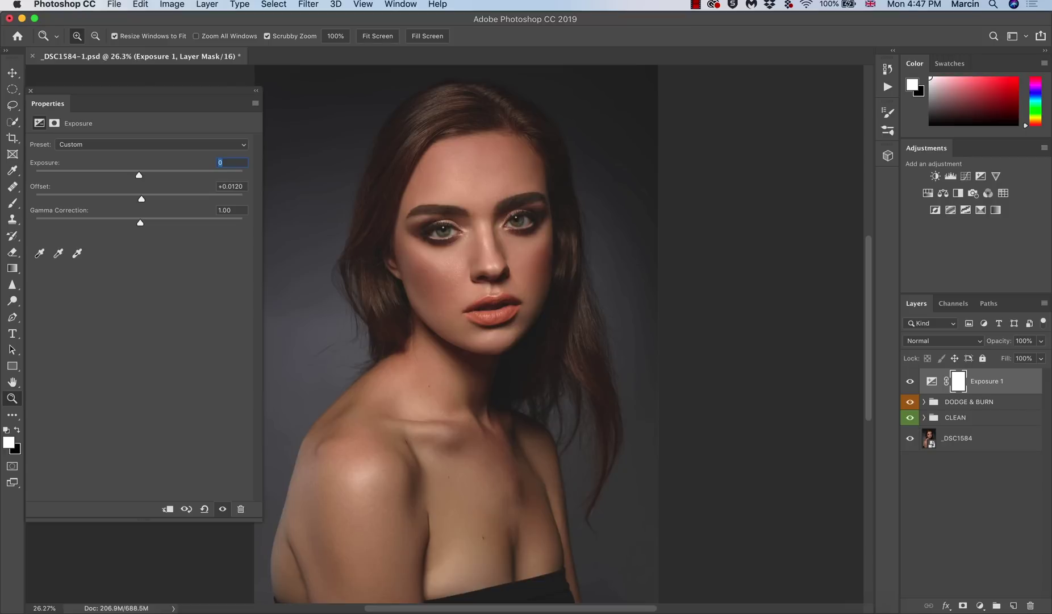
key(Return)
key(backslash)
Try the Luminosity blend mode on the Exposure layer and undo it
click(923, 340)
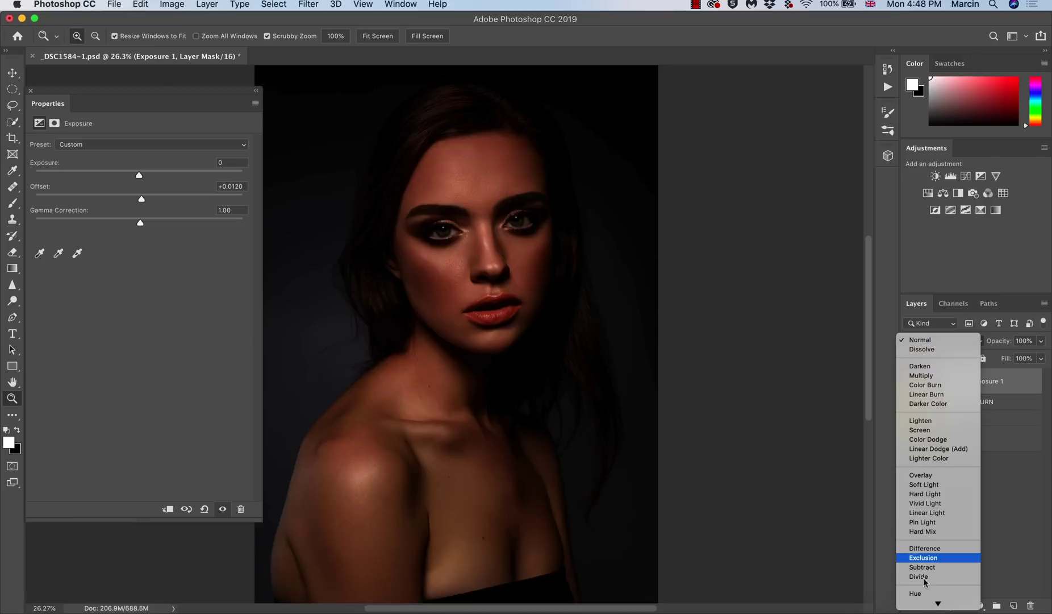
click(922, 597)
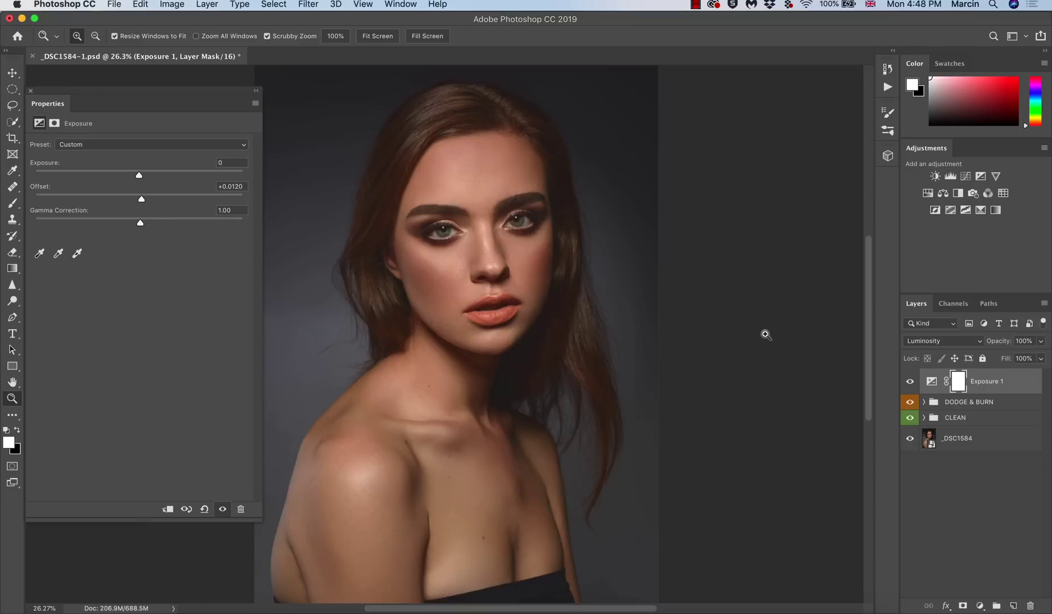
key(super+z)
Add a Curves adjustment layer with a gentle S-curve, mapping input 62 to 55 and input 189 to 195
click(980, 605)
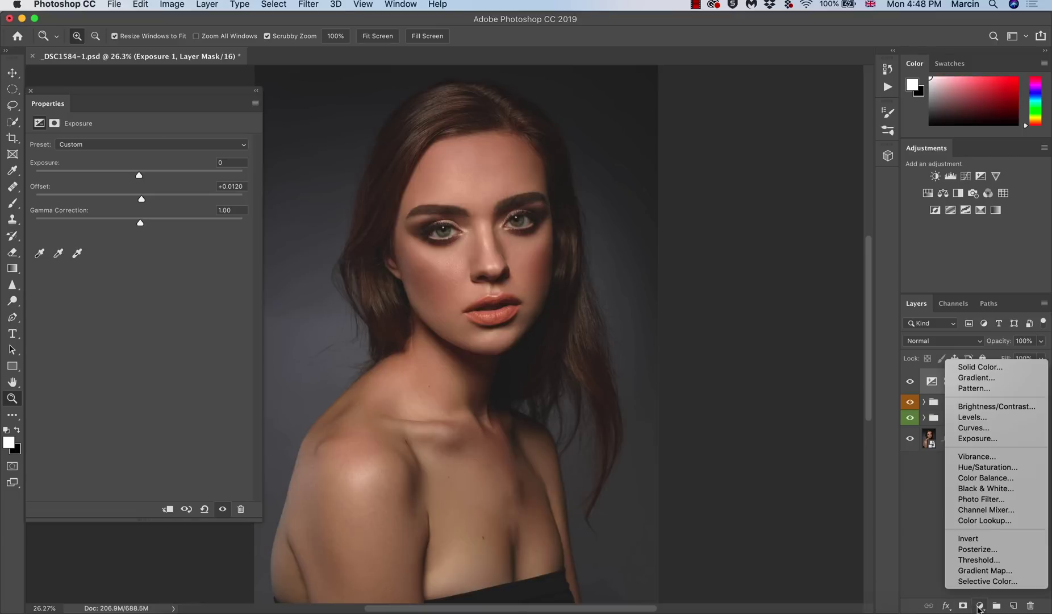
click(966, 427)
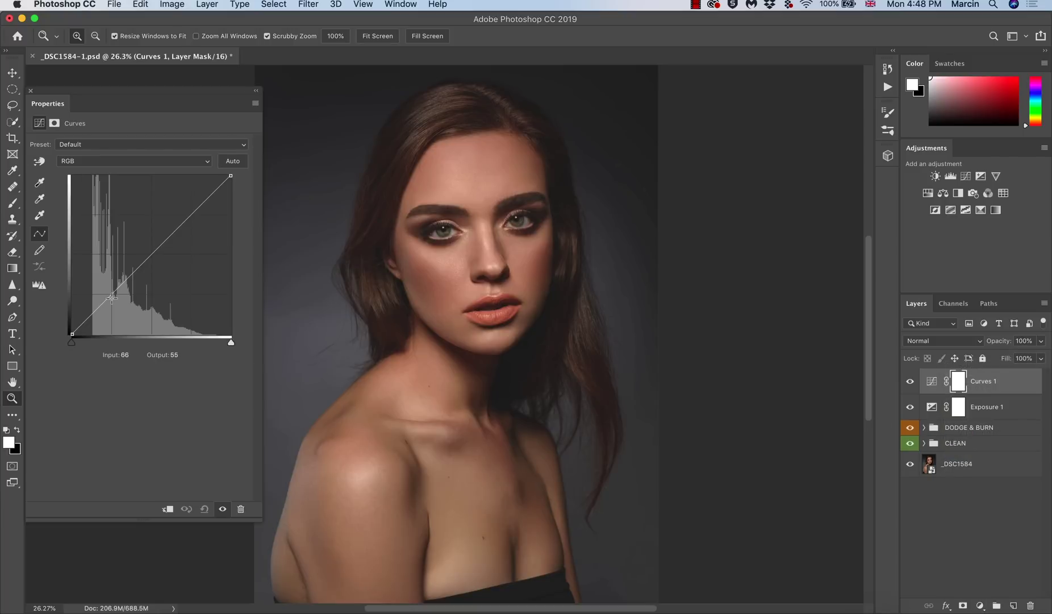
click(111, 298)
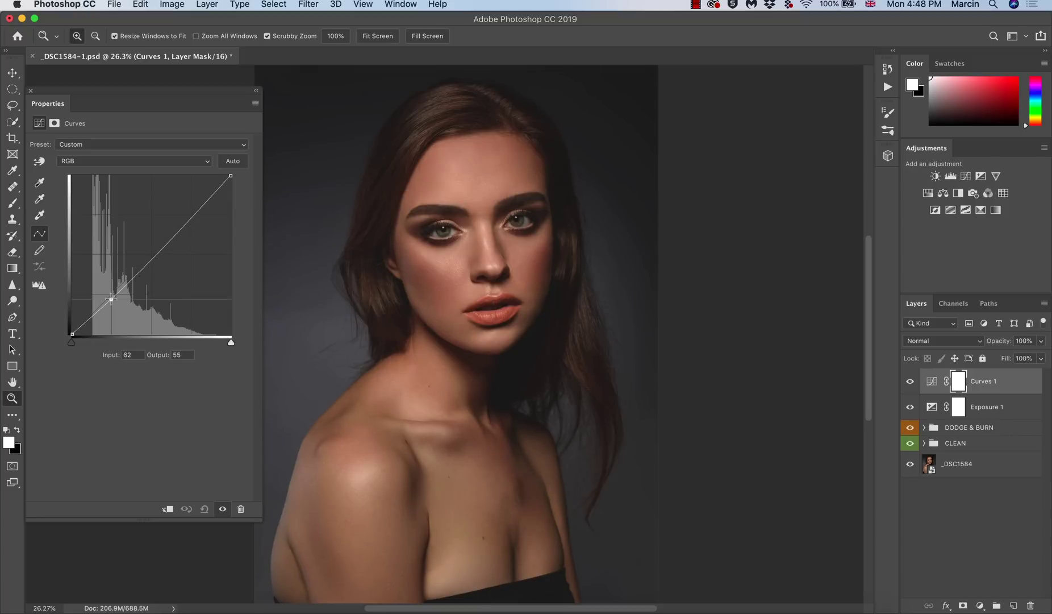
click(191, 214)
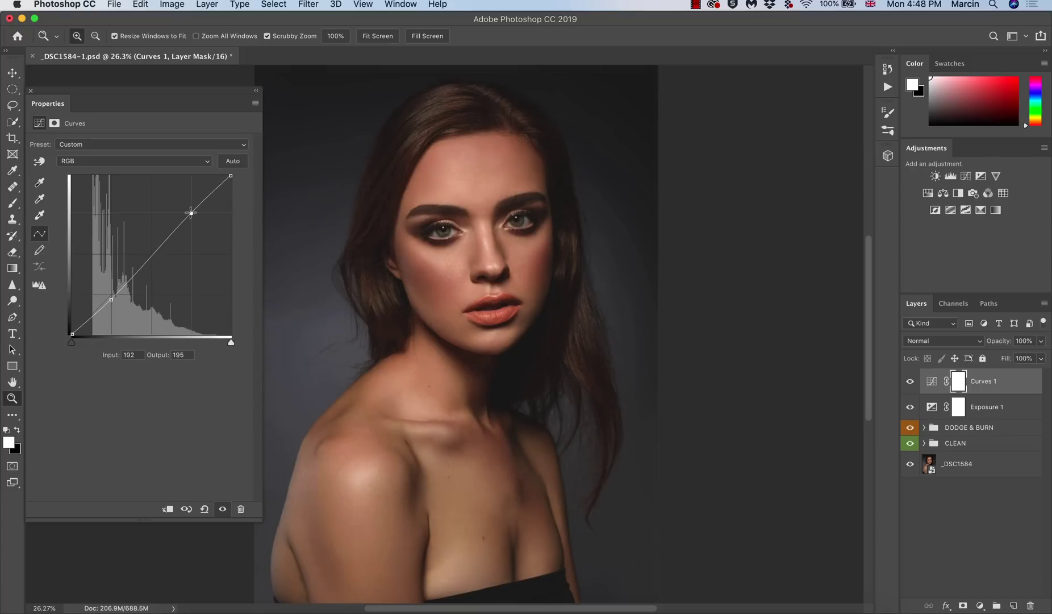
drag(190, 213, 190, 213)
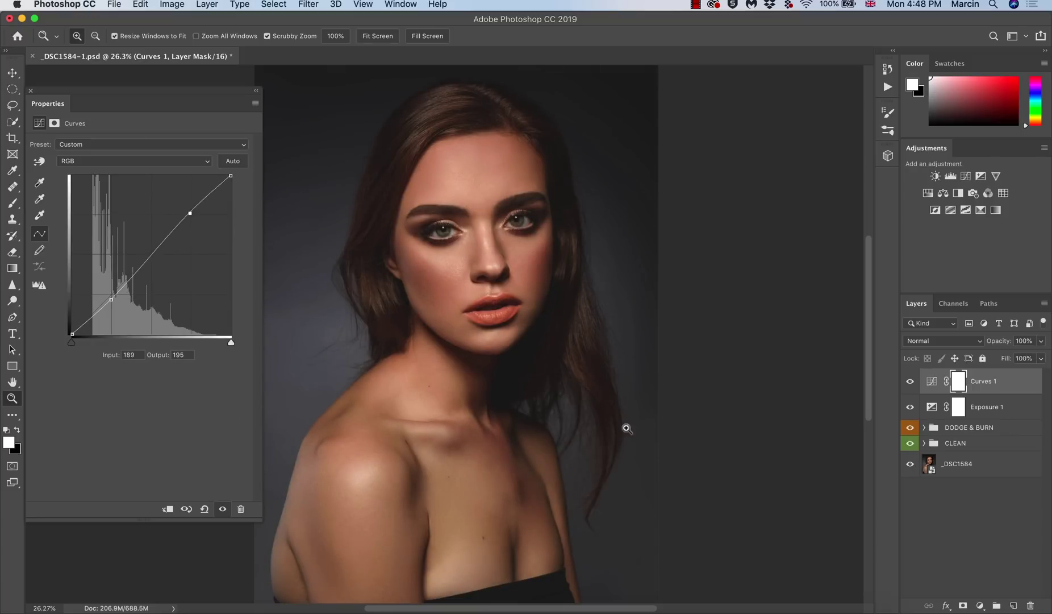
Set the Curves layer's blend mode to Luminosity and compare the portrait with the layer on and off
click(931, 341)
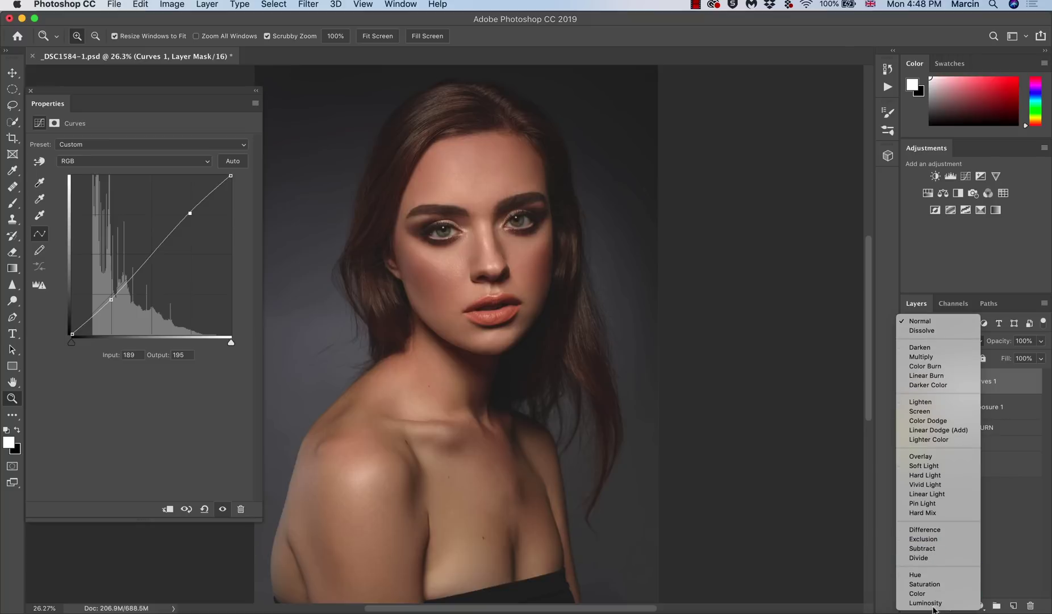
click(931, 595)
click(914, 387)
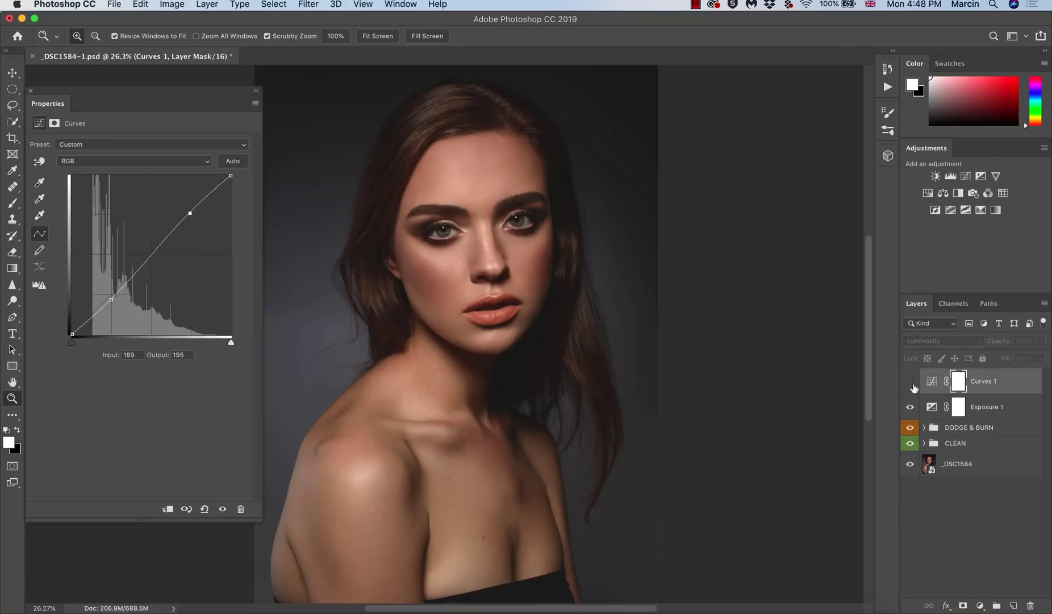
click(914, 388)
click(912, 383)
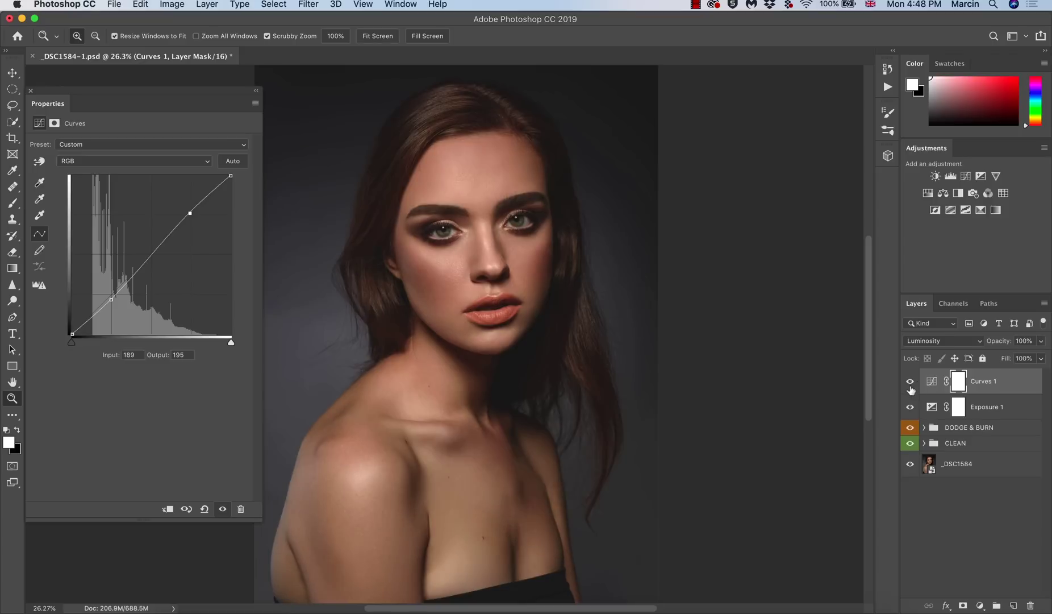
click(911, 383)
click(911, 383)
Add a Levels adjustment layer with input black 11 and input white 240, in Luminosity blend mode
click(974, 605)
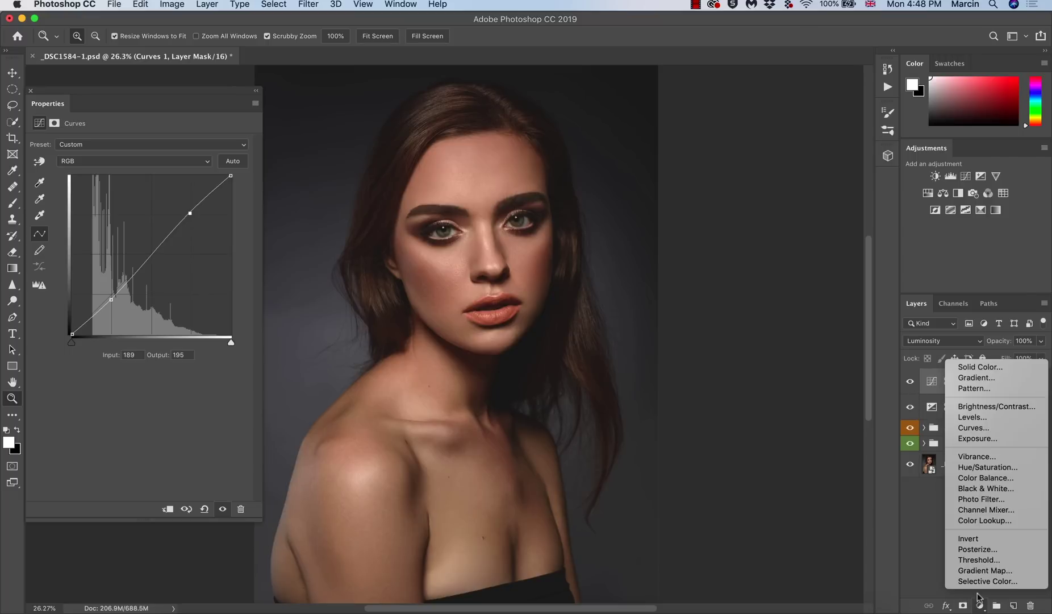
click(964, 418)
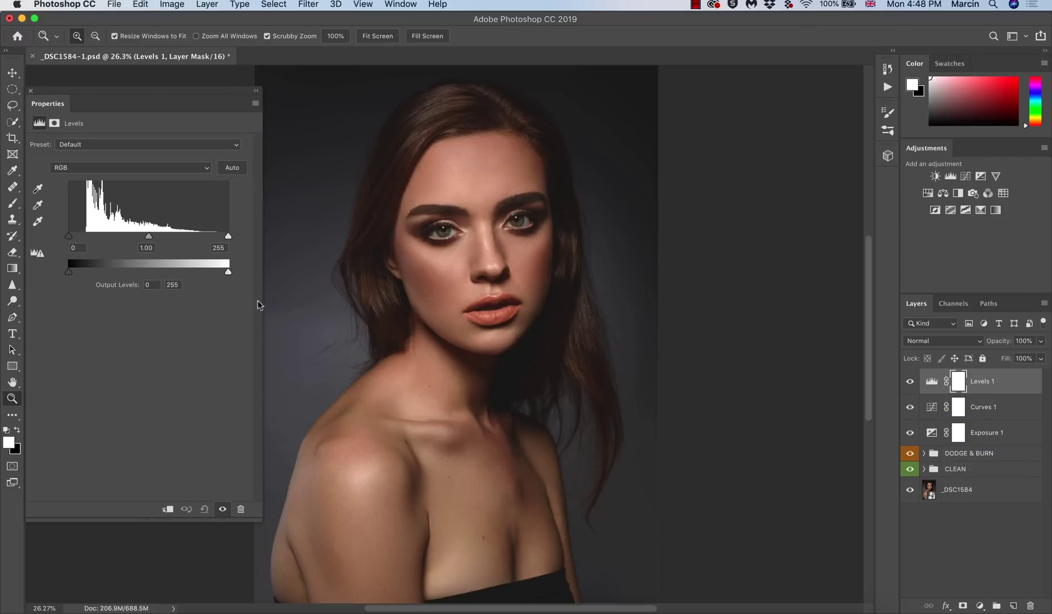
drag(68, 236, 70, 237)
mouse_move(76, 240)
mouse_down()
mouse_move(92, 242)
mouse_move(75, 236)
mouse_up()
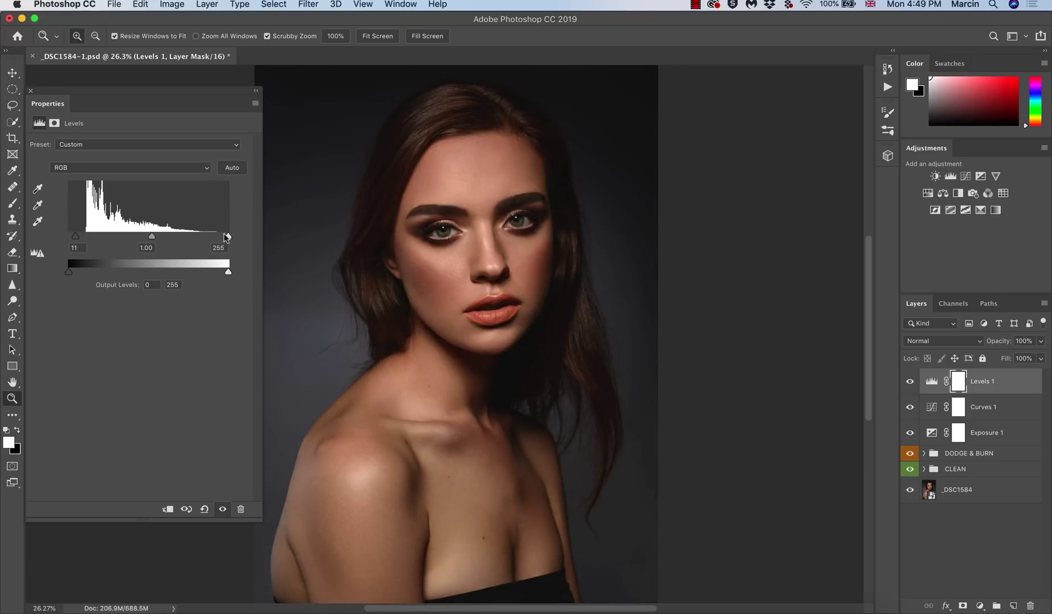
drag(227, 237, 219, 235)
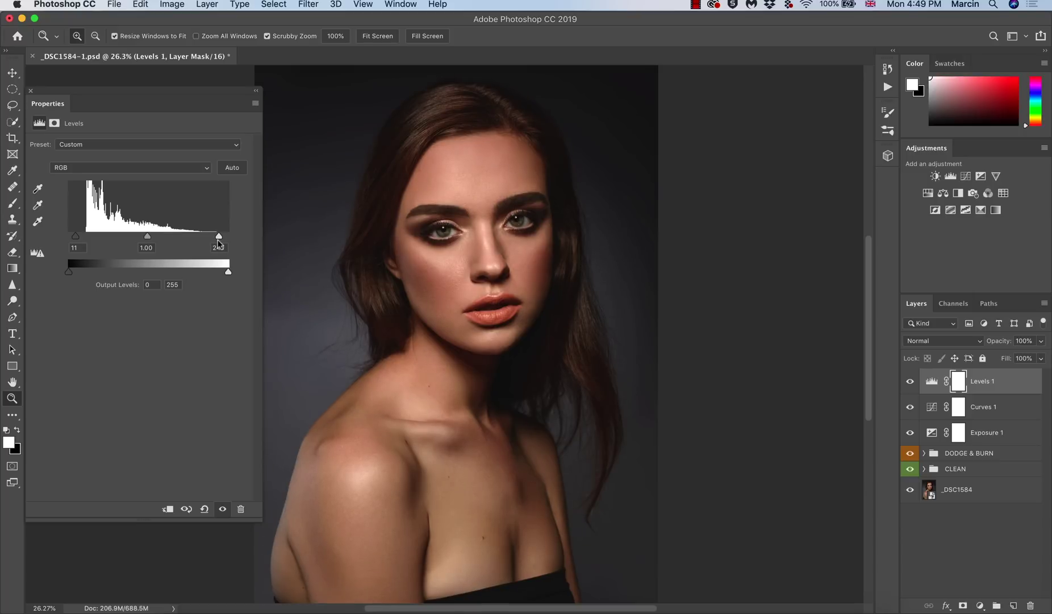
click(943, 341)
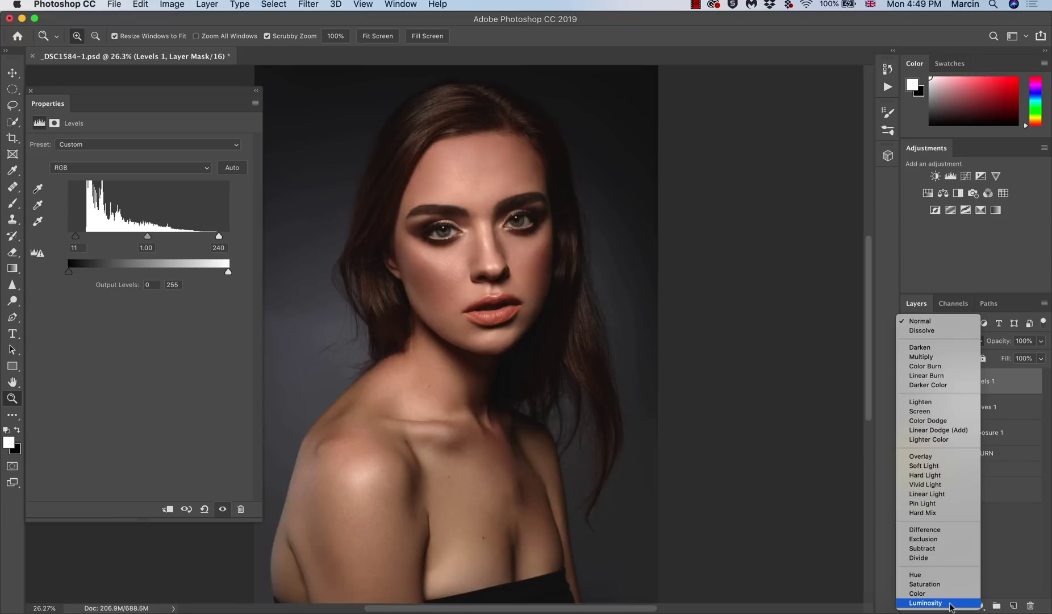
click(951, 604)
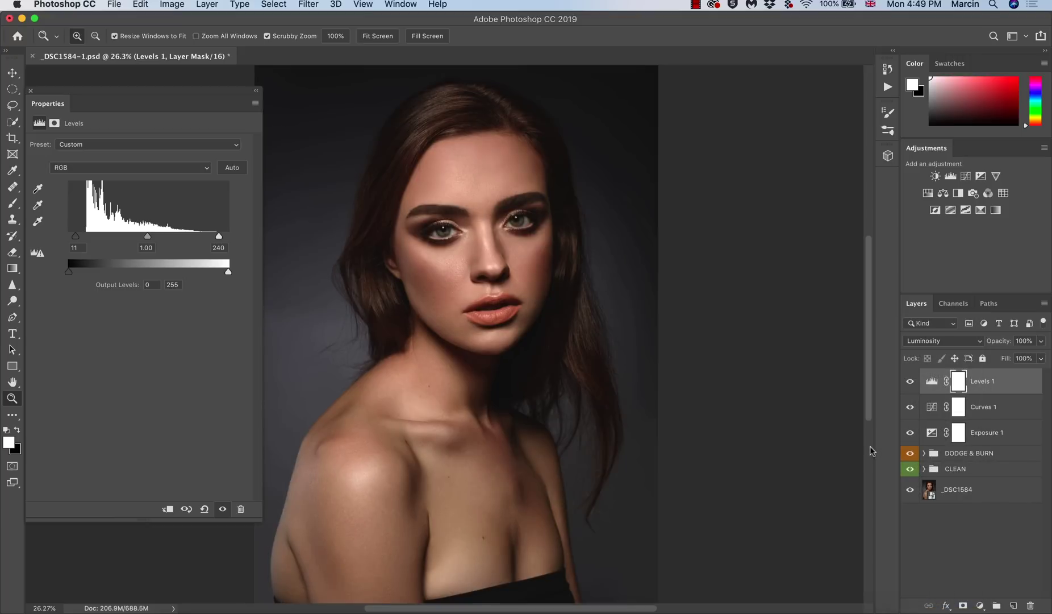
Delete the Curves adjustment layer
click(971, 409)
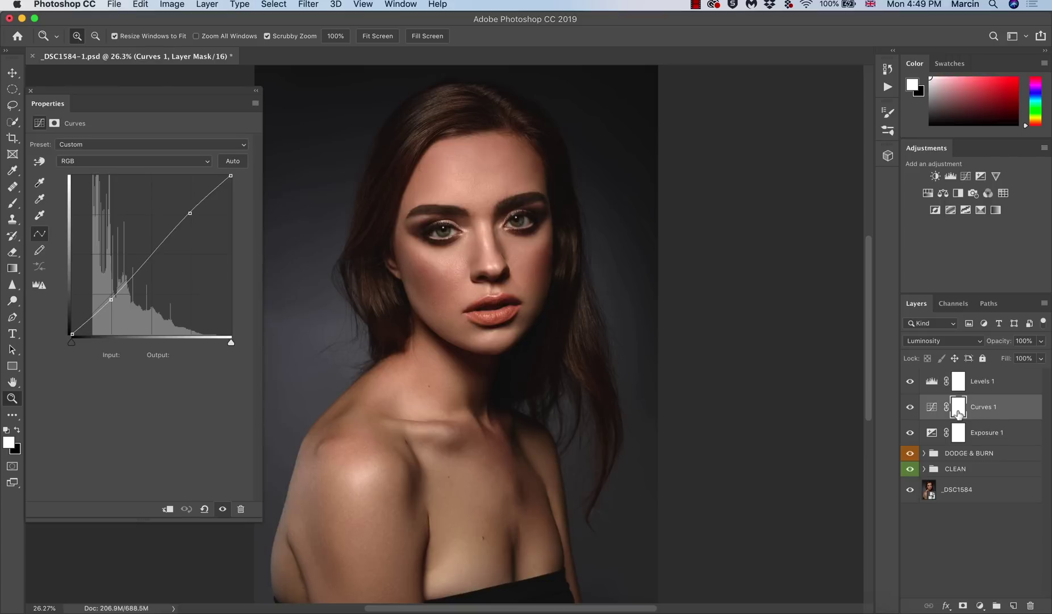
key(BackSpace)
Strengthen the Levels layer's contrast by raising input black and lowering input white, and compare with the layer off
click(931, 382)
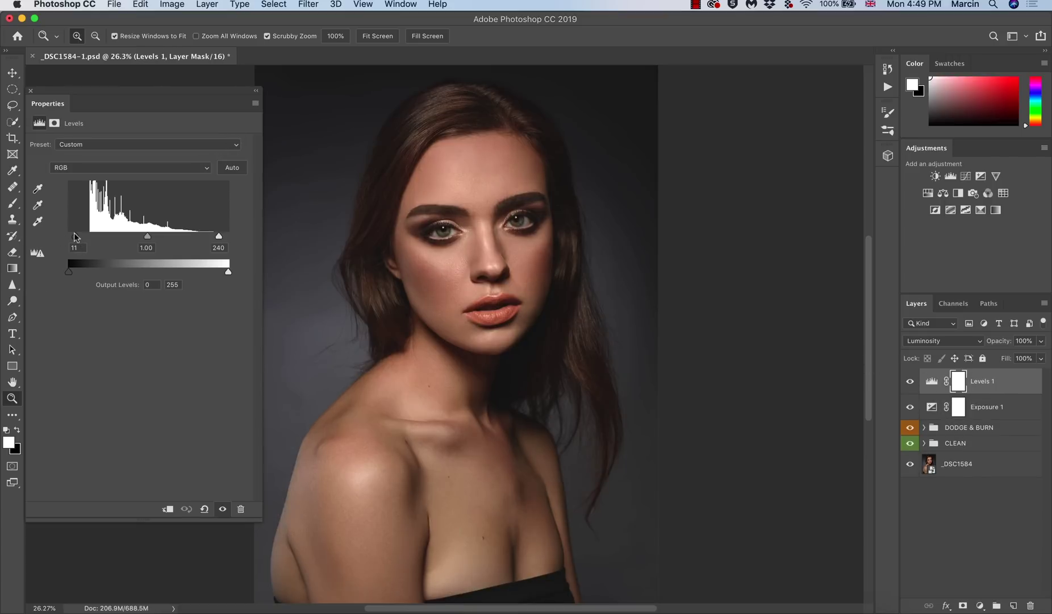
drag(74, 237, 79, 238)
drag(218, 236, 216, 236)
click(911, 381)
click(910, 381)
click(910, 381)
click(910, 381)
Set the Levels layer's output levels to 6 and 251, with input black 17 and input white 234
drag(147, 236, 146, 236)
drag(69, 272, 72, 272)
drag(228, 272, 226, 273)
drag(83, 238, 80, 236)
drag(216, 235, 215, 234)
click(31, 91)
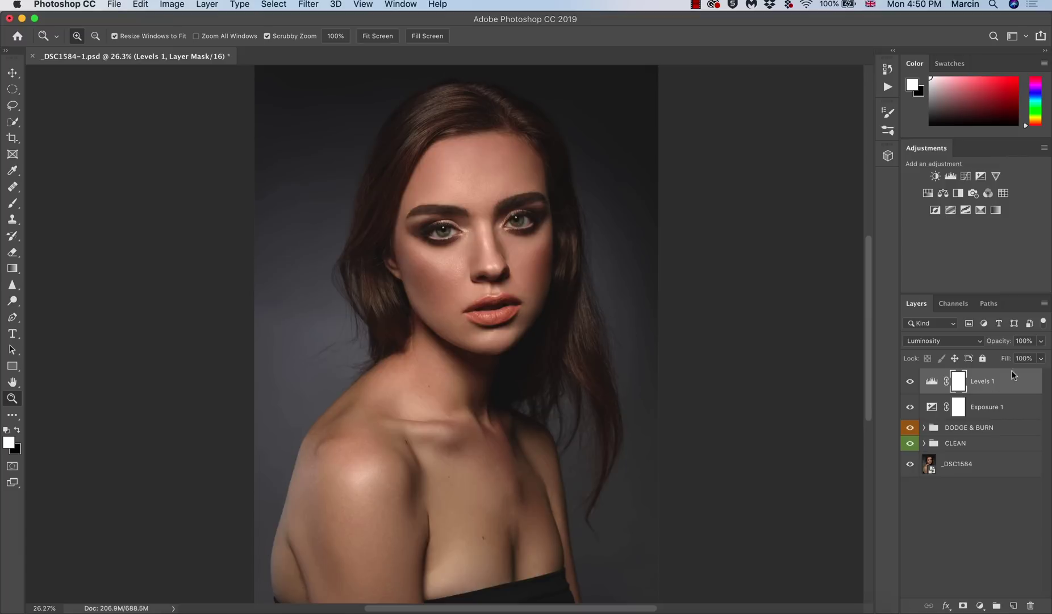
Group the Levels and Exposure layers, and compare the portrait with the group on and off
shift+click(991, 407)
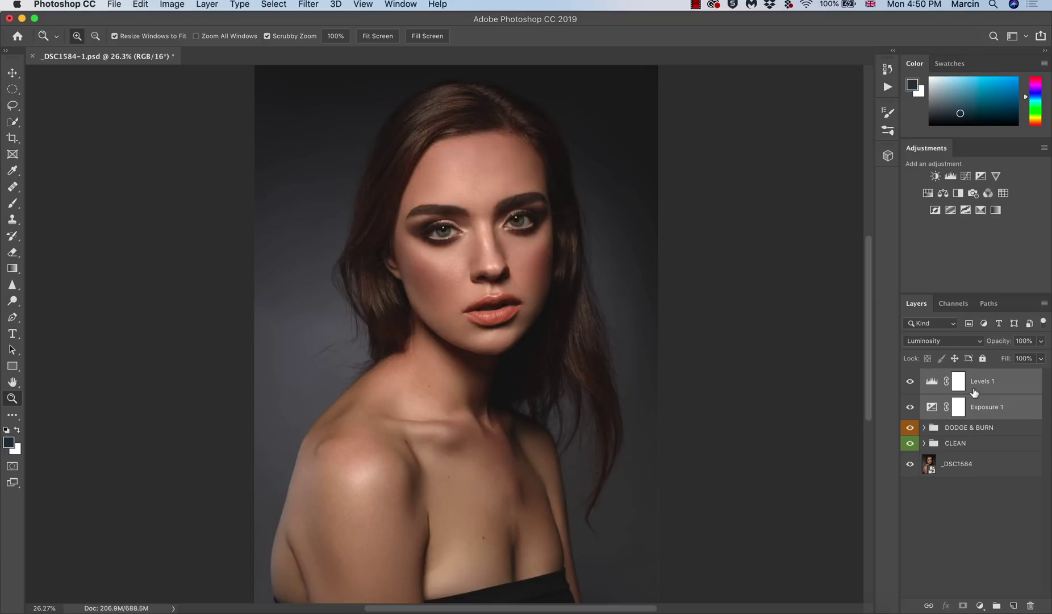
key(super+g)
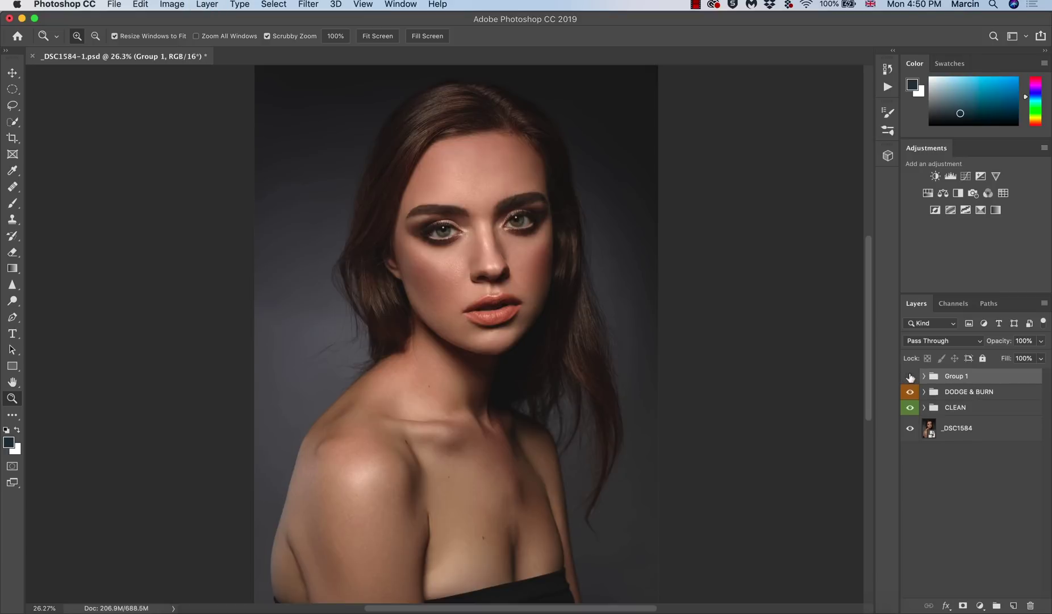
click(910, 376)
click(910, 376)
click(911, 376)
click(911, 376)
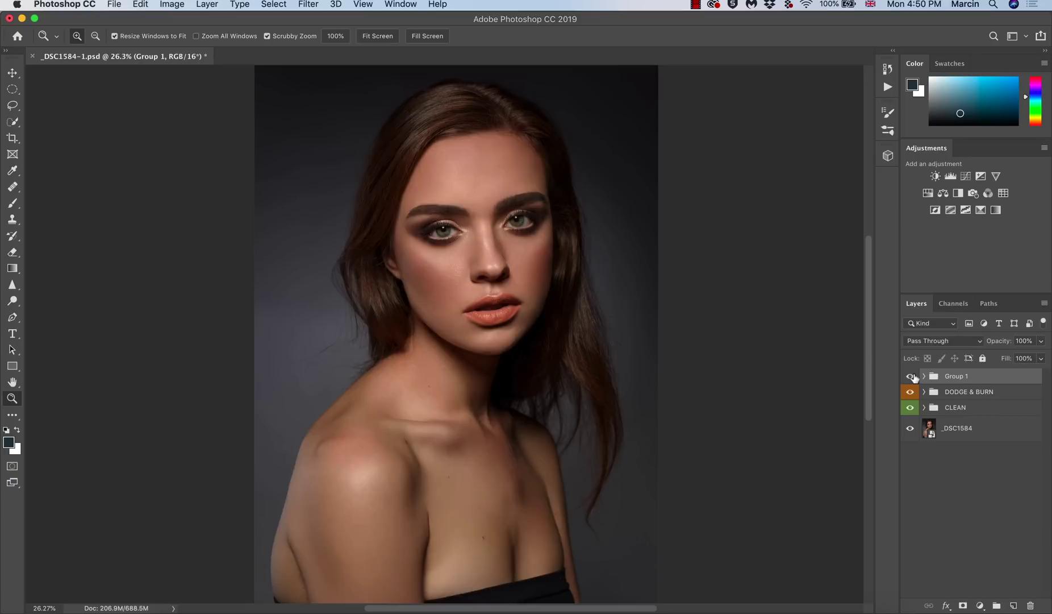
Reopen the grouped Levels adjustment and set its input black to 20 and its midtone to 0.98
click(924, 377)
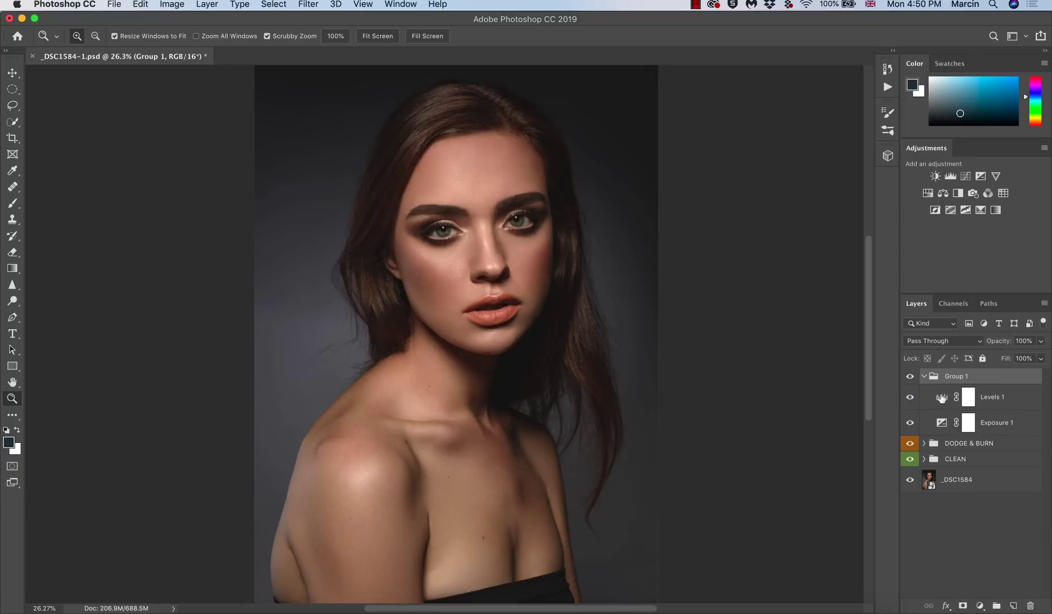
click(940, 396)
double_click(940, 397)
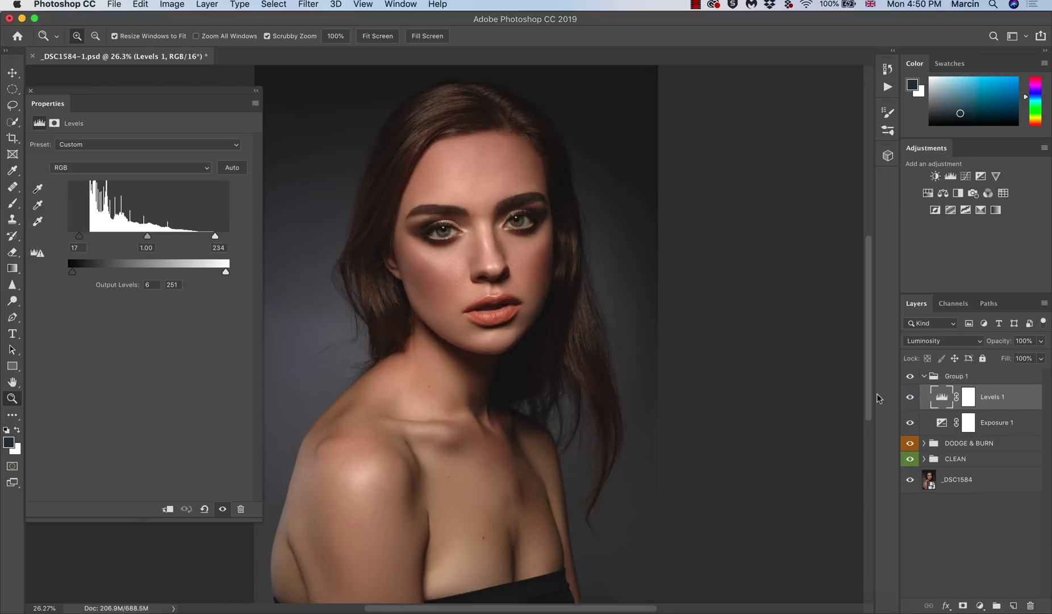
drag(79, 235, 81, 240)
drag(142, 235, 151, 240)
key(Up)
Examine how the Levels layer changes the portrait's contrast by switching its visibility off and on repeatedly
key(super+comma)
key(super+comma)
key(super+comma)
key(super+comma)
key(super+comma)
key(super+comma)
key(super+comma)
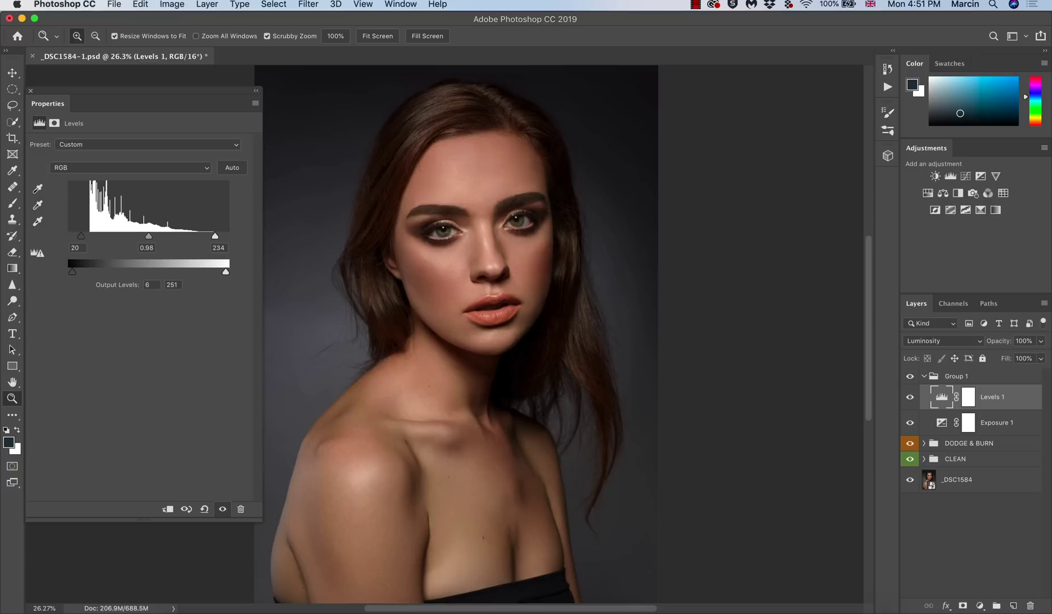
key(super+comma)
key(super+comma)
key(super+comma)
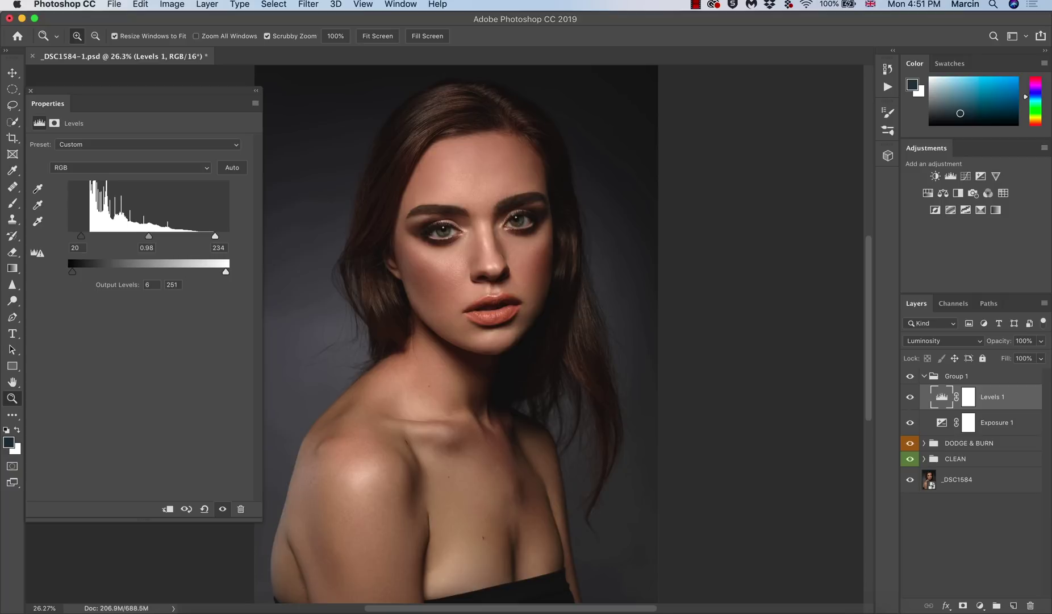
Set the Levels layer's output black to 5 and collapse the new contrast group
click(151, 284)
text(5)
click(924, 375)
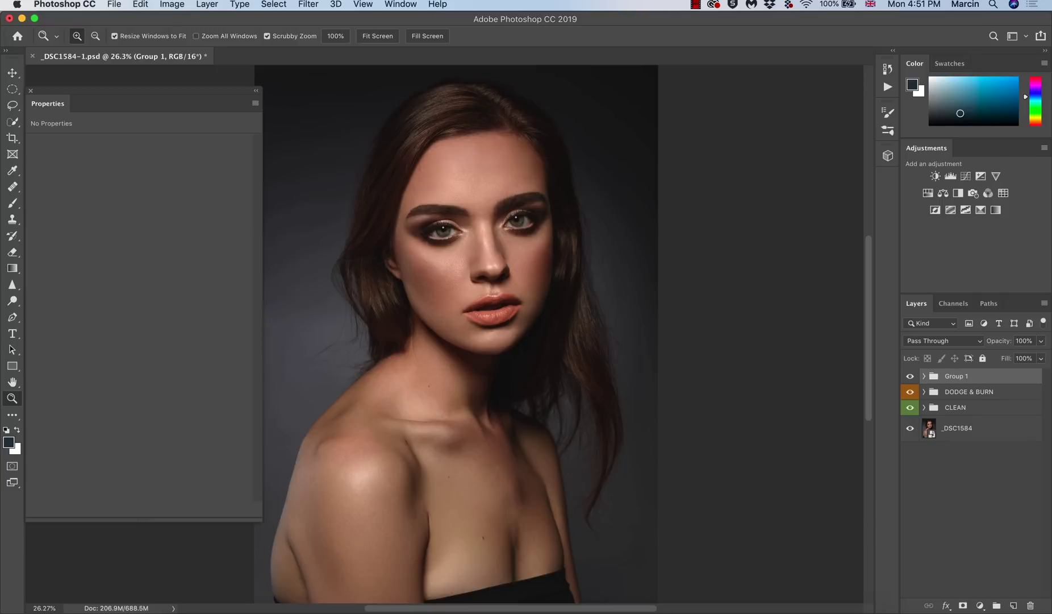
Stamp all visible layers into a new layer at the top of the stack and toggle it to check
key(super+alt+shift+e)
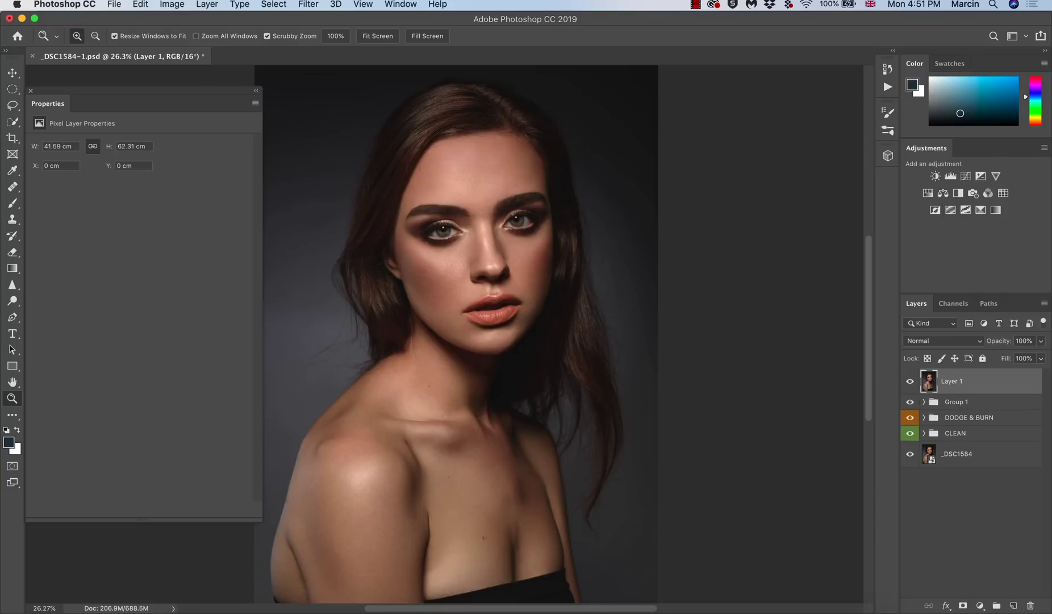
key(super+comma)
key(super+comma)
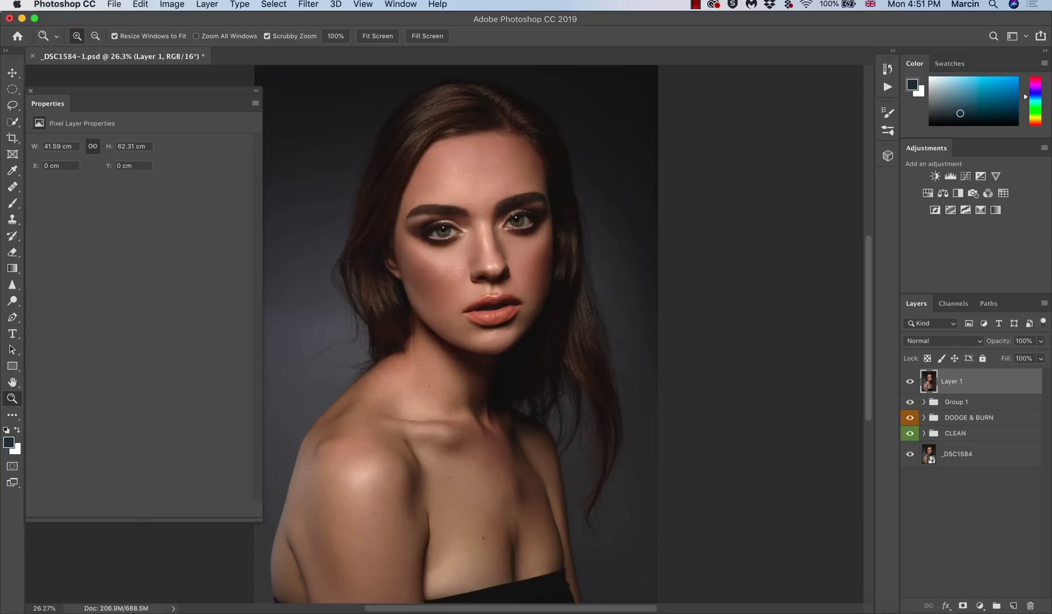